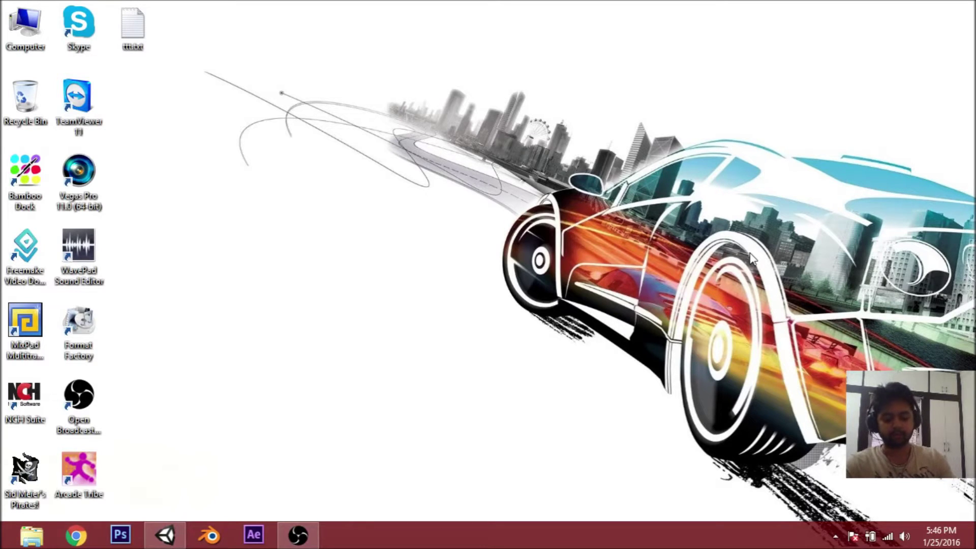
Launch Google Chrome from the taskbar.
{"action": "left_click", "coordinate": [76, 535]}
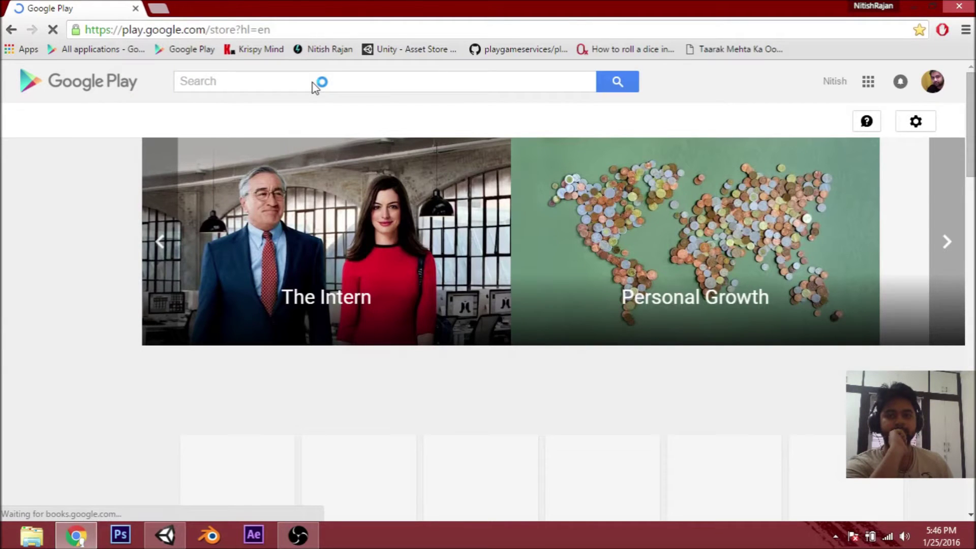
Search Google Play for 'unity remote 4' and open the Unity Remote 4 app page.
{"action": "left_click", "coordinate": [314, 81]}
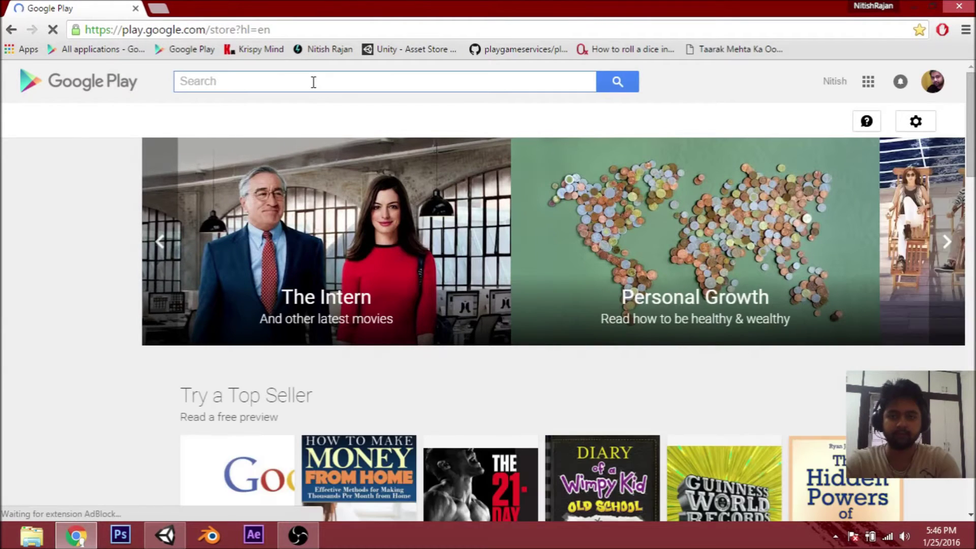
{"action": "type", "text": "unity "}
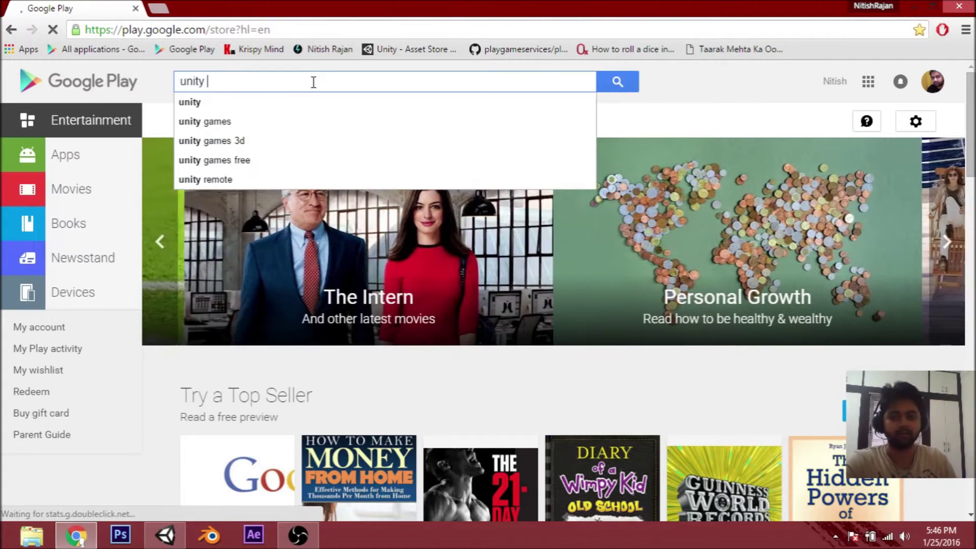
{"action": "type", "text": "remo"}
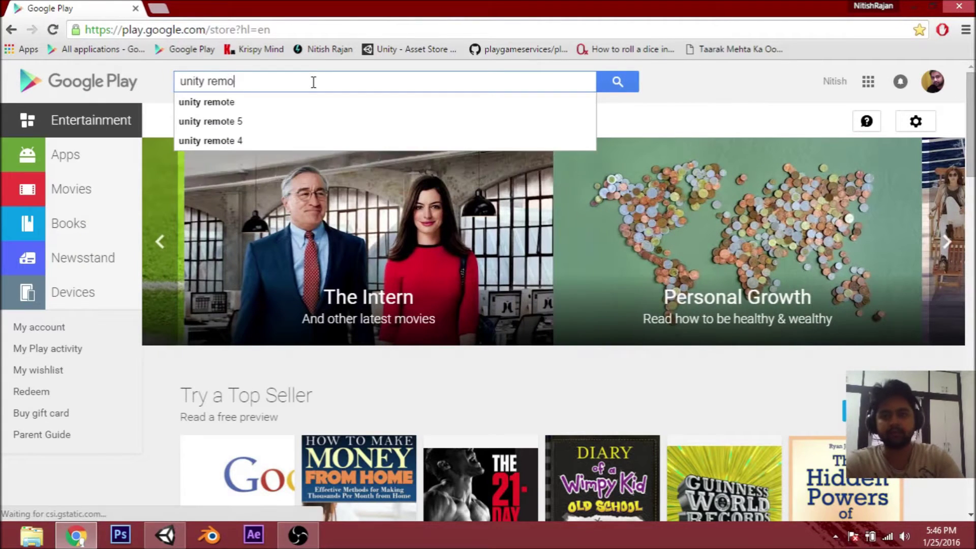
{"action": "key", "text": "Down"}
{"action": "key", "text": "Down"}
{"action": "key", "text": "Down"}
{"action": "key", "text": "Return"}
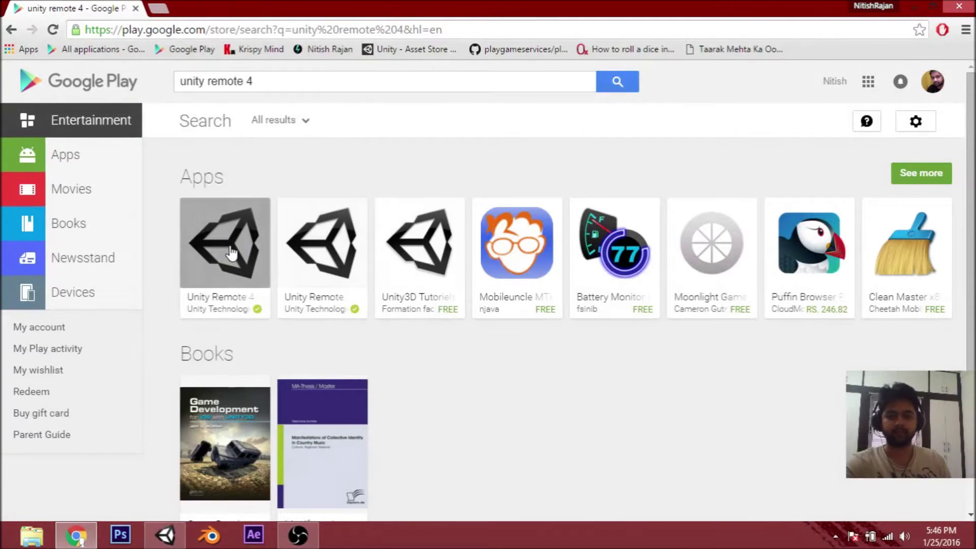
{"action": "left_click", "coordinate": [229, 245]}
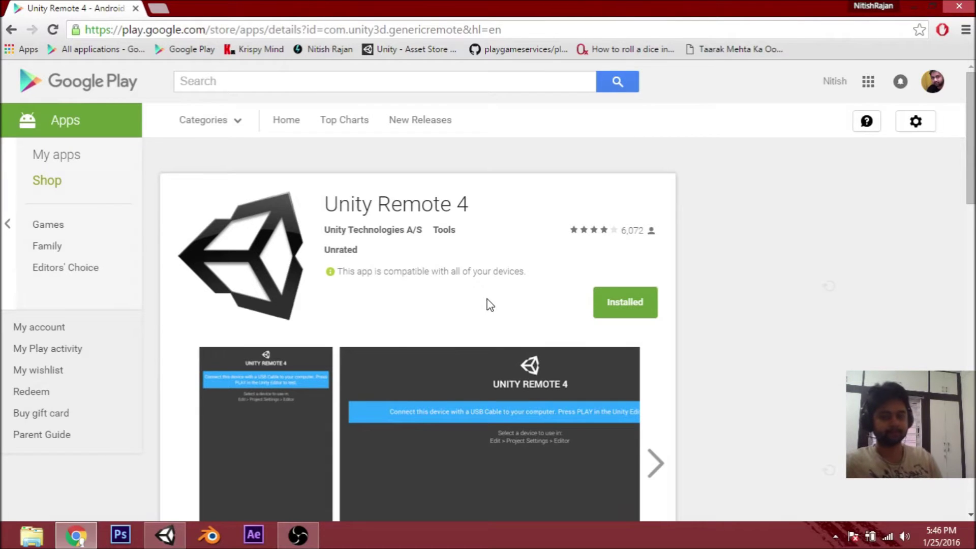
Confirm the app is installed and enlarge its connection-instructions screenshot, then return to Unity.
{"action": "scroll", "coordinate": [490, 305], "scroll_direction": "down", "scroll_amount": 9}
{"action": "scroll", "coordinate": [490, 305], "scroll_direction": "up", "scroll_amount": 9}
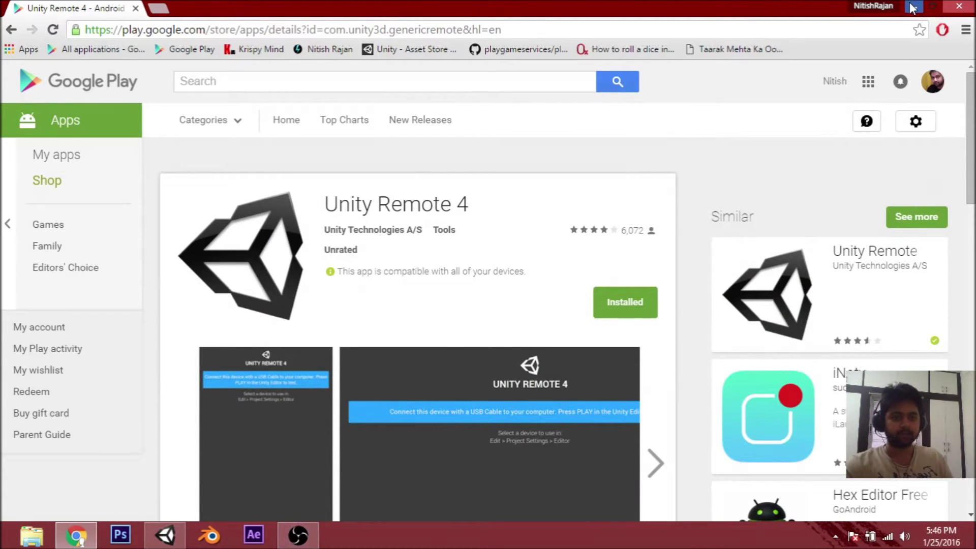
{"action": "left_click", "coordinate": [578, 417]}
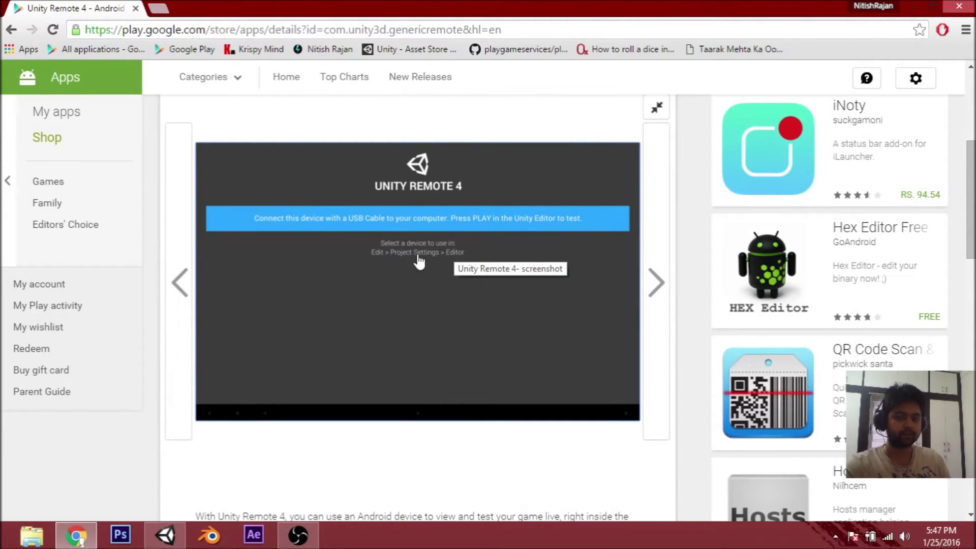
{"action": "left_click", "coordinate": [165, 535]}
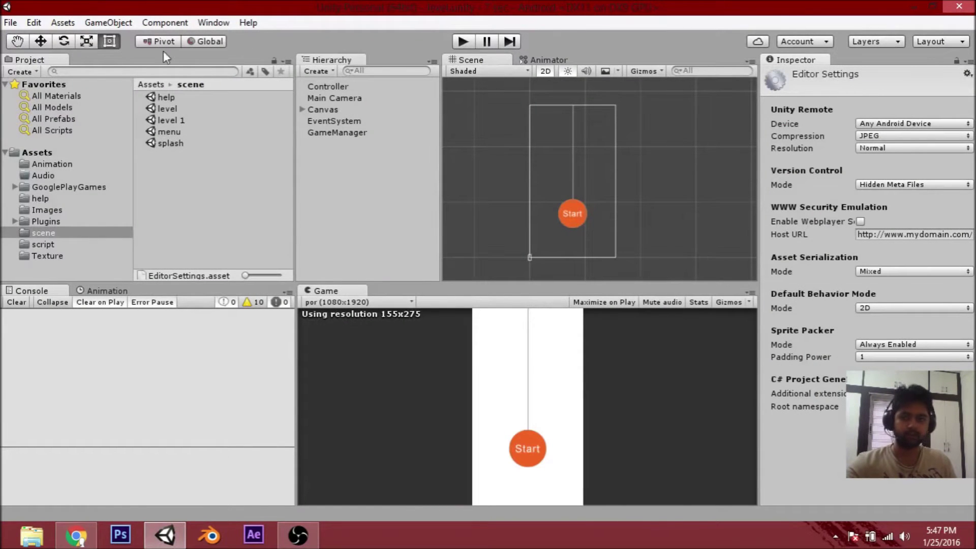
Set the Editor settings' Unity Remote device to Any Android Device, then minimize Unity and Chrome.
{"action": "left_click", "coordinate": [33, 23]}
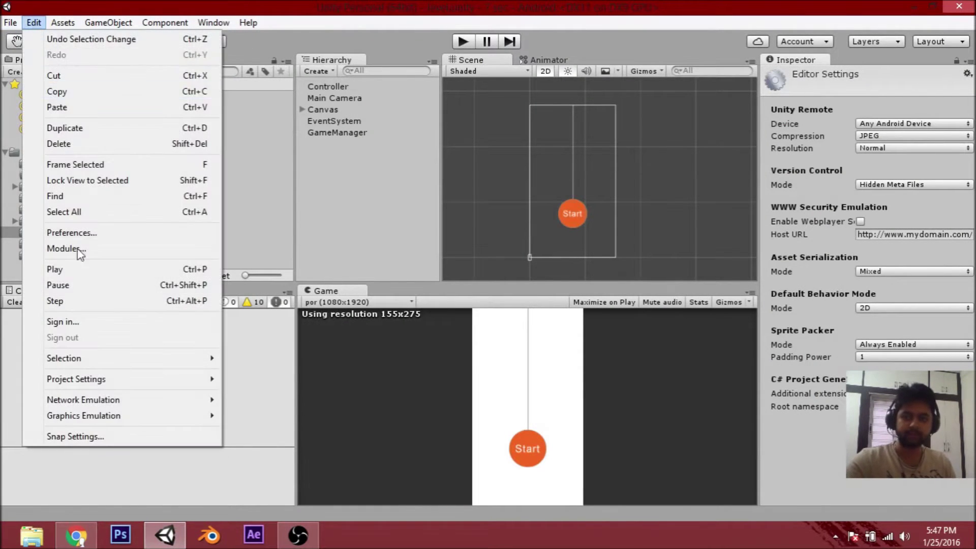
{"action": "mouse_move", "coordinate": [114, 379]}
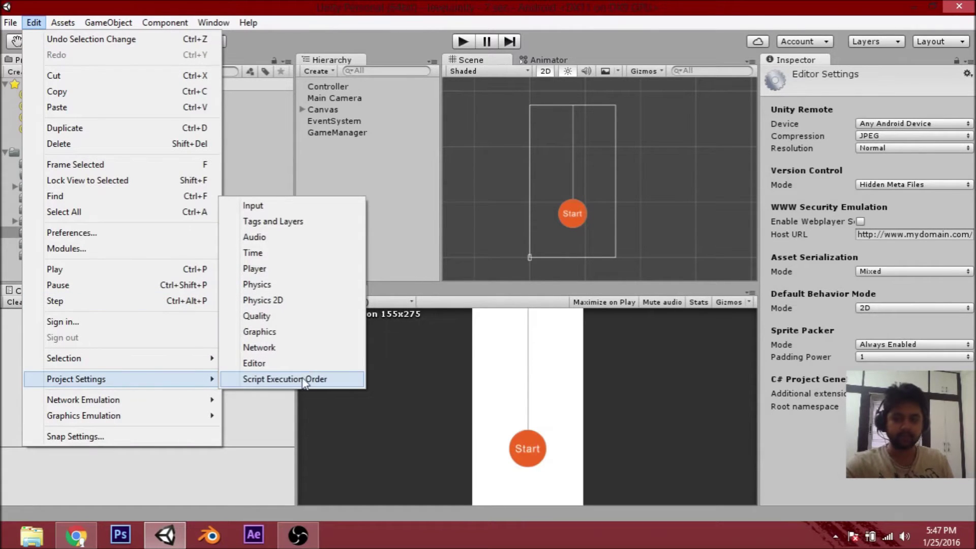
{"action": "left_click", "coordinate": [294, 364]}
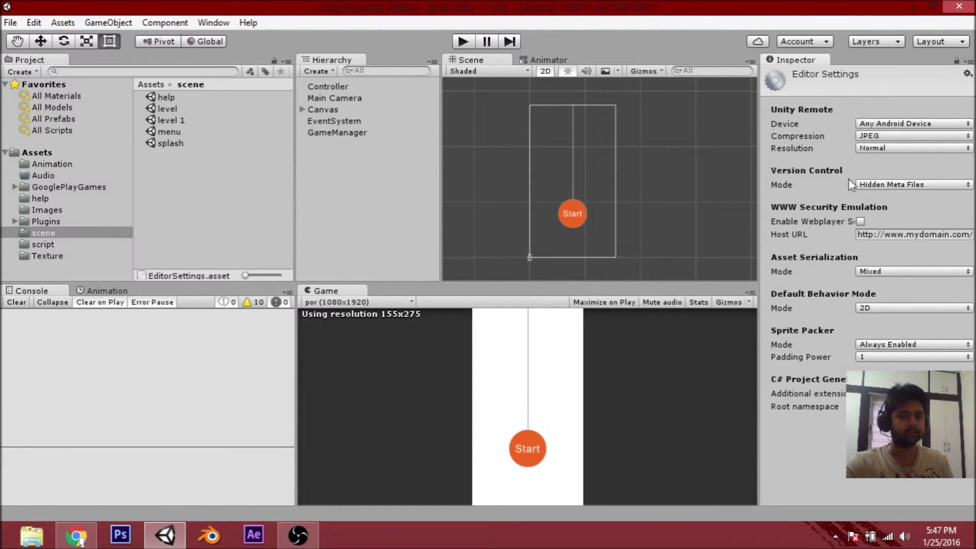
{"action": "left_click", "coordinate": [899, 125]}
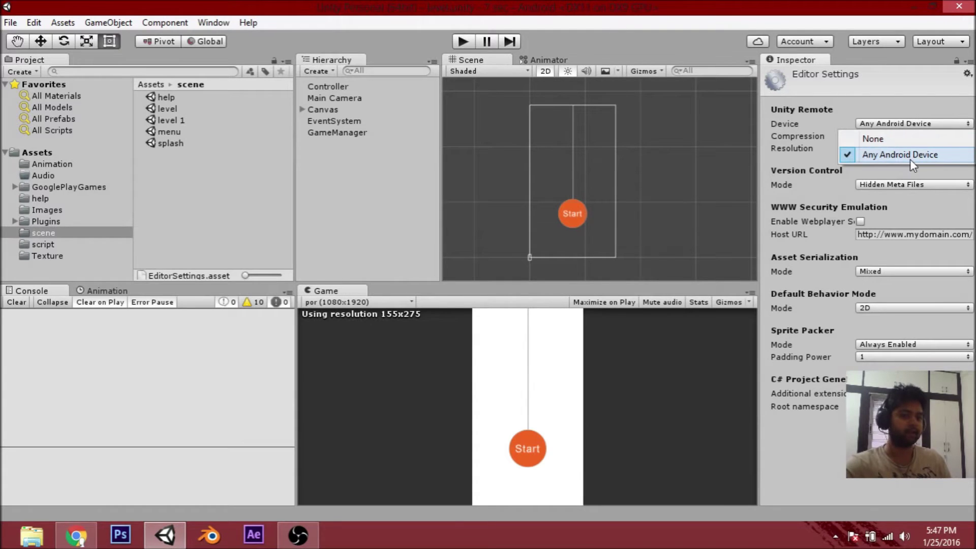
{"action": "left_click", "coordinate": [910, 159]}
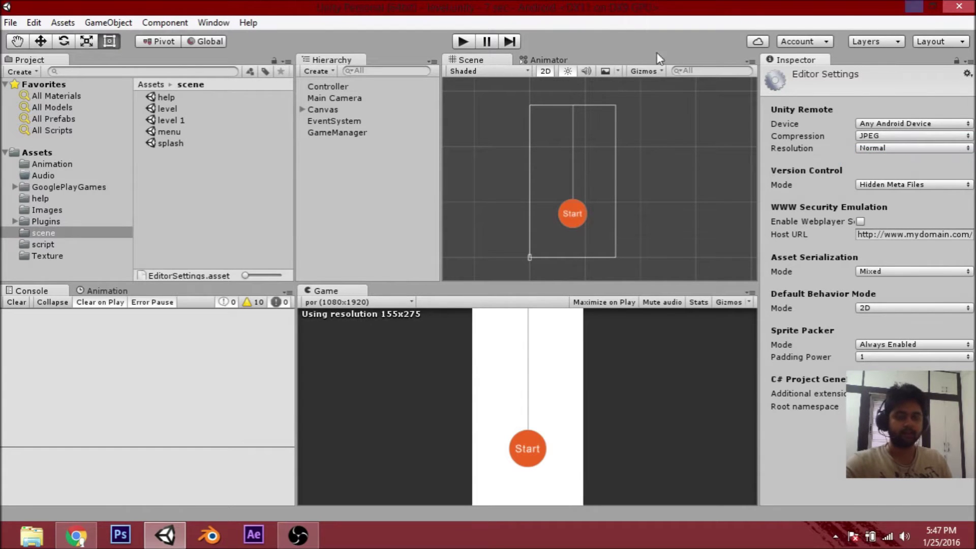
{"action": "left_click", "coordinate": [913, 7]}
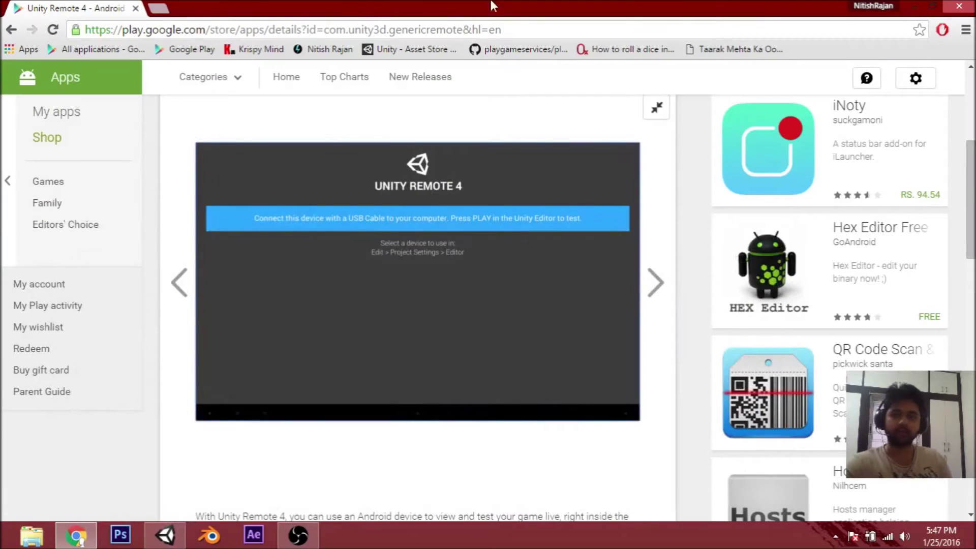
{"action": "left_click", "coordinate": [961, 7]}
In Computer Management's Device Manager, expand Android Device to check the phone's ADB driver.
{"action": "right_click", "coordinate": [33, 29]}
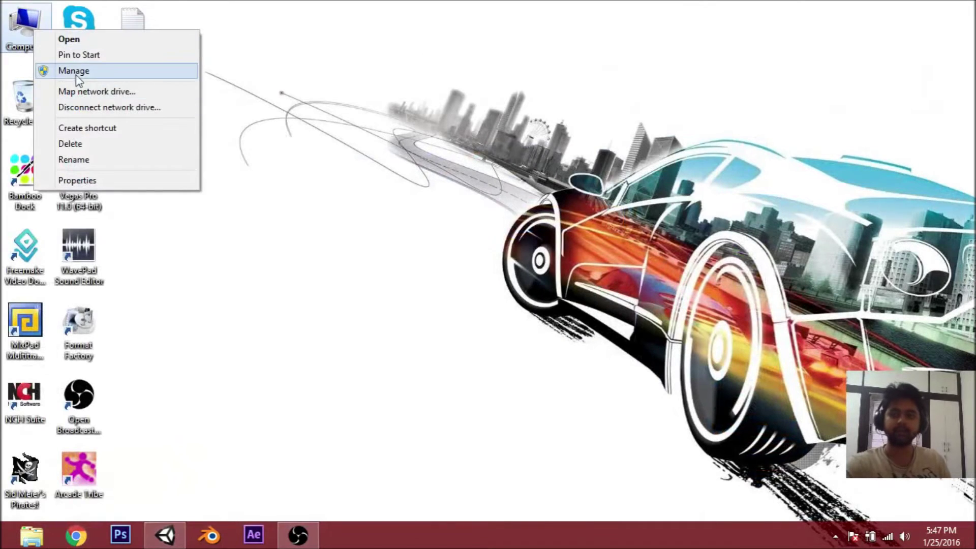
{"action": "left_click", "coordinate": [76, 77]}
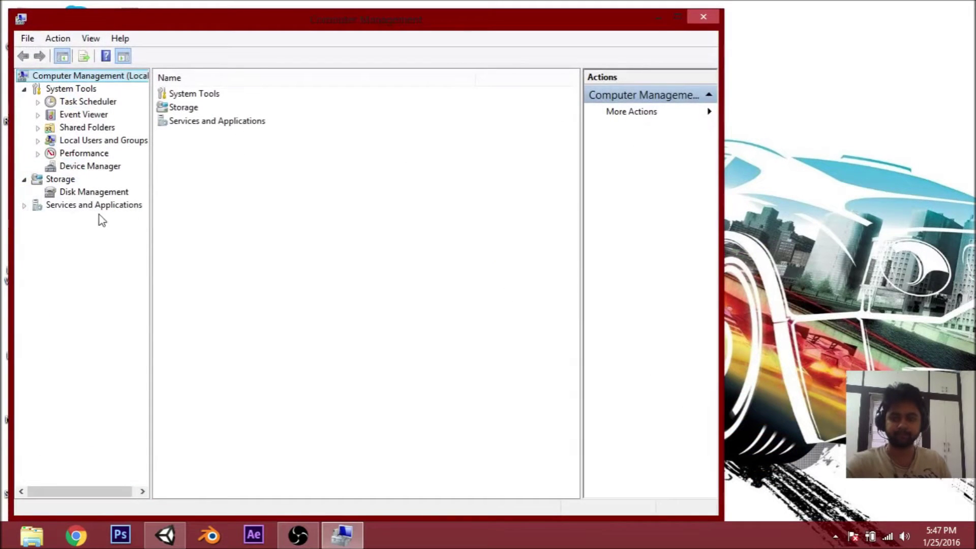
{"action": "left_click", "coordinate": [81, 168]}
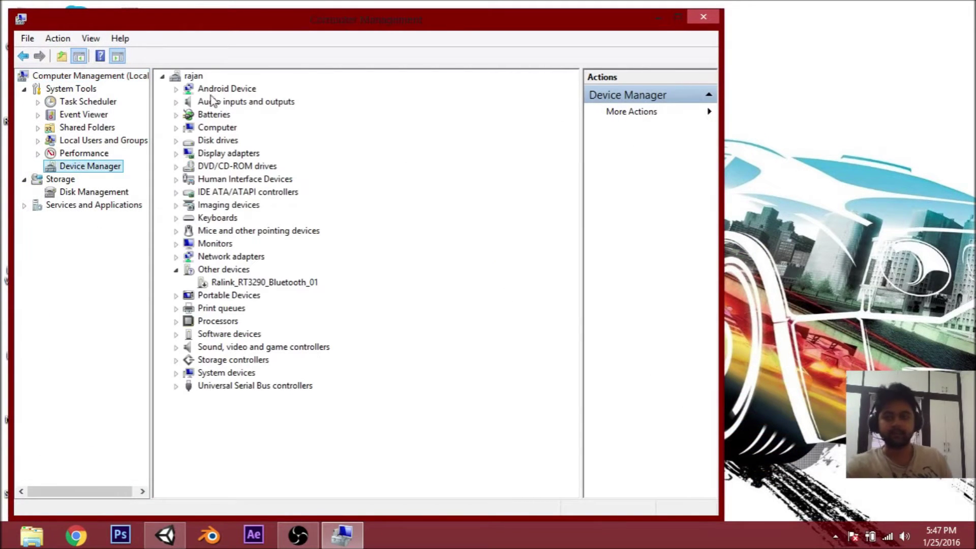
{"action": "left_click", "coordinate": [193, 90]}
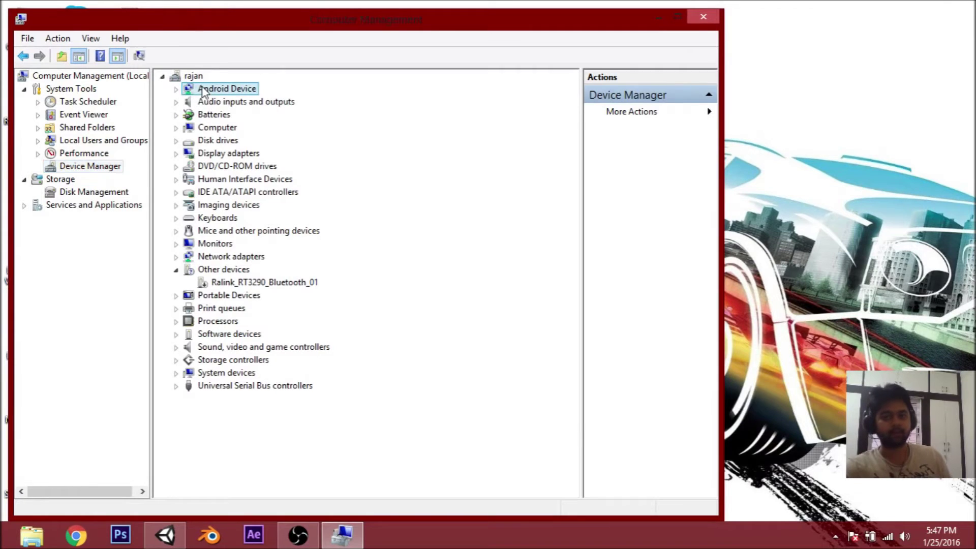
{"action": "left_click", "coordinate": [177, 89]}
{"action": "left_click", "coordinate": [177, 90]}
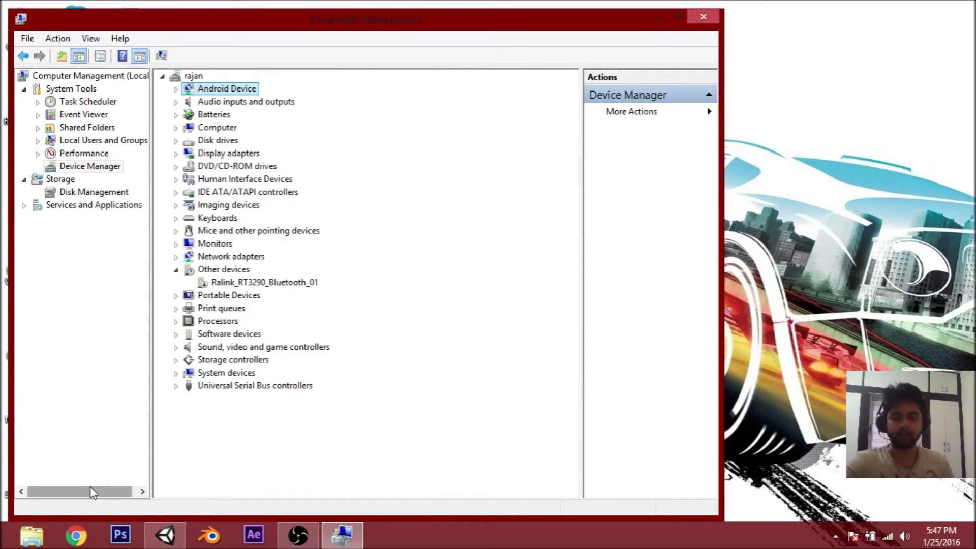
{"action": "left_click", "coordinate": [76, 533]}
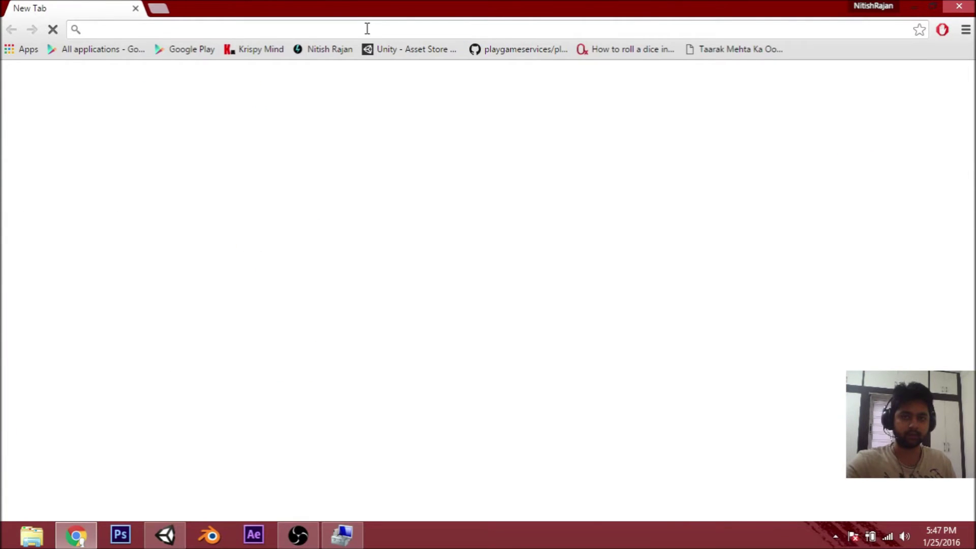
Search Google for 'asus android adb driver' and open the Softpedia driver page.
{"action": "type", "text": "as"}
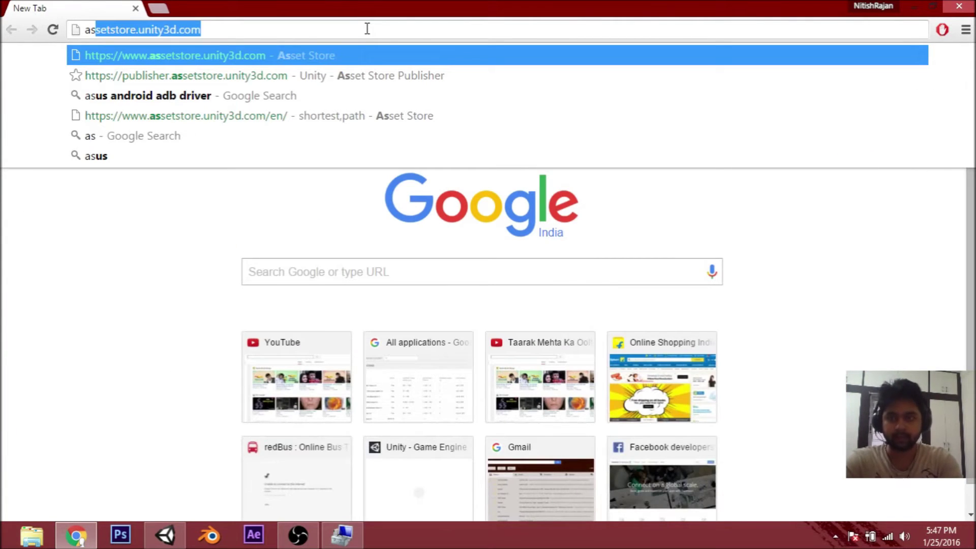
{"action": "type", "text": "us ad"}
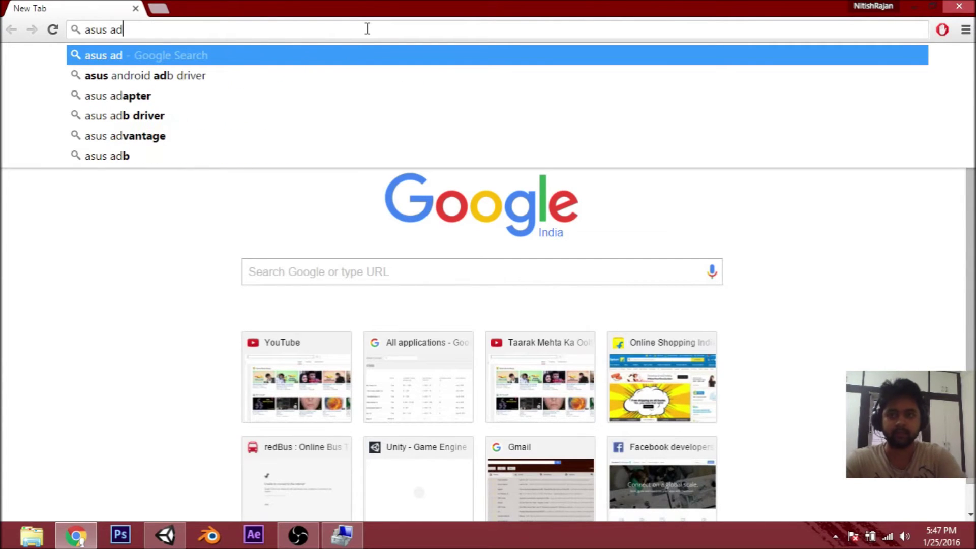
{"action": "key", "text": "Down"}
{"action": "key", "text": "Return"}
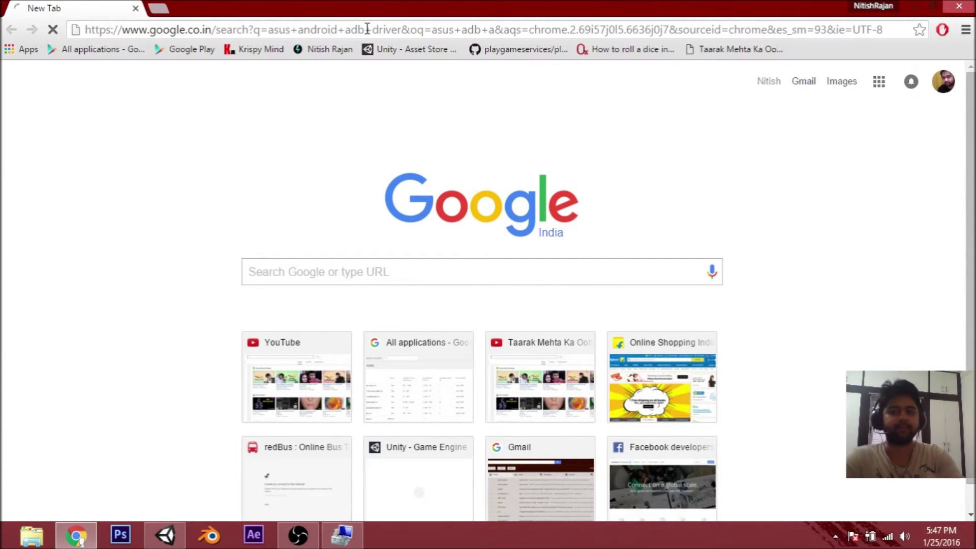
{"action": "left_click", "coordinate": [309, 193]}
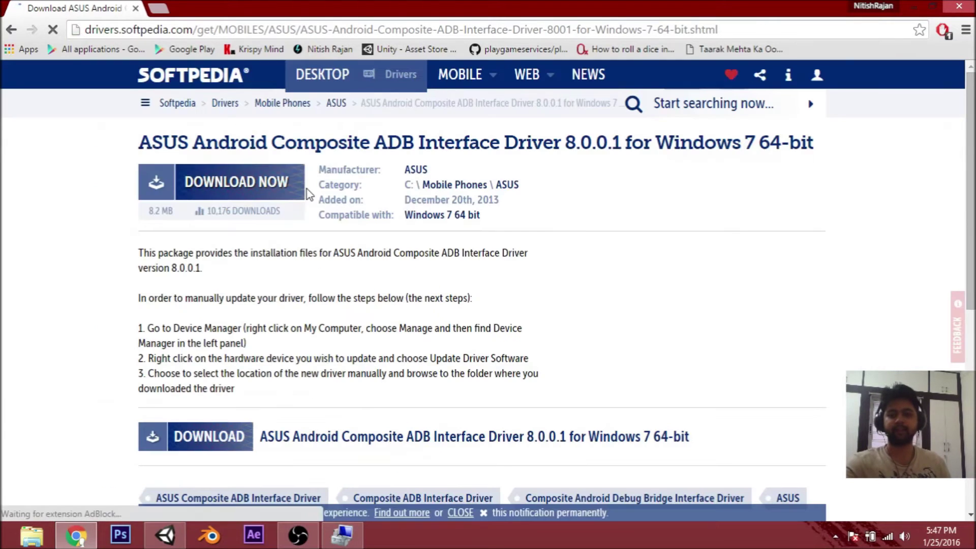
Start downloading the ASUS Android Composite ADB Interface Driver 8.0.0.1, then minimize Chrome.
{"action": "left_click", "coordinate": [263, 195]}
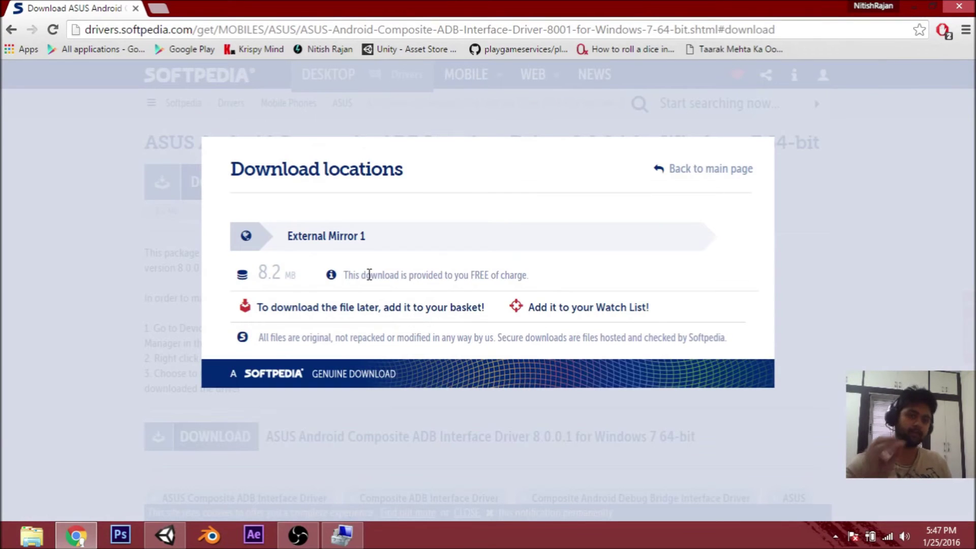
{"action": "left_click", "coordinate": [839, 181]}
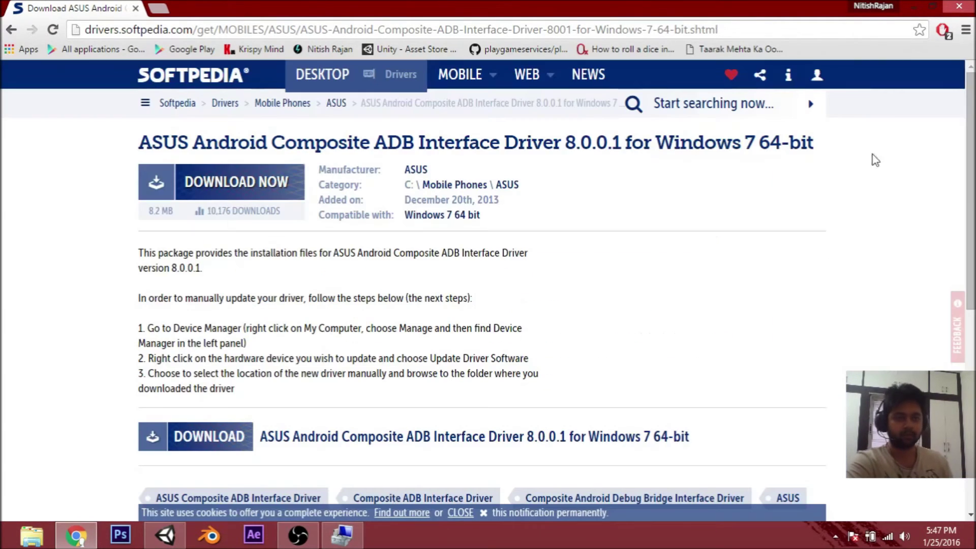
{"action": "left_click", "coordinate": [959, 6]}
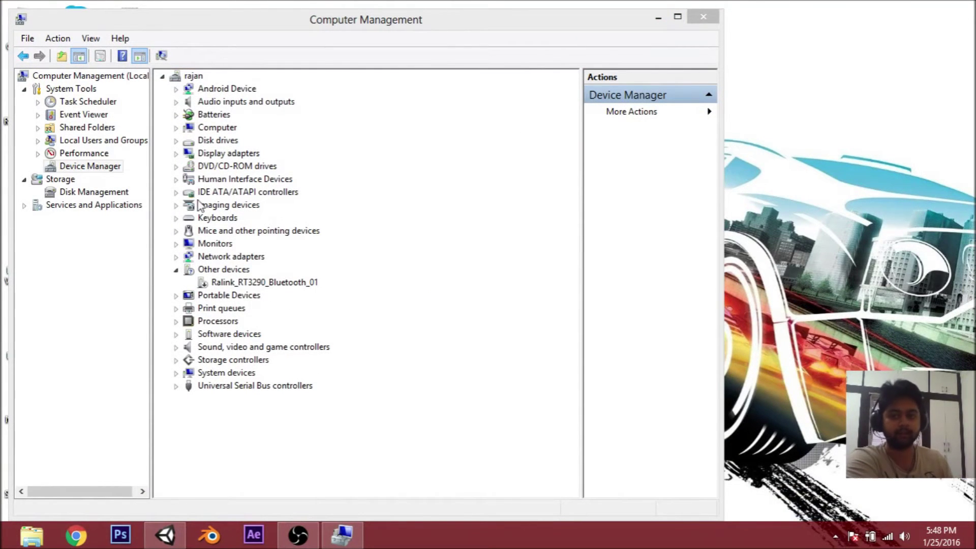
Open the XT1079 phone's Update Driver Software browse option, then cancel without updating.
{"action": "left_click", "coordinate": [176, 296]}
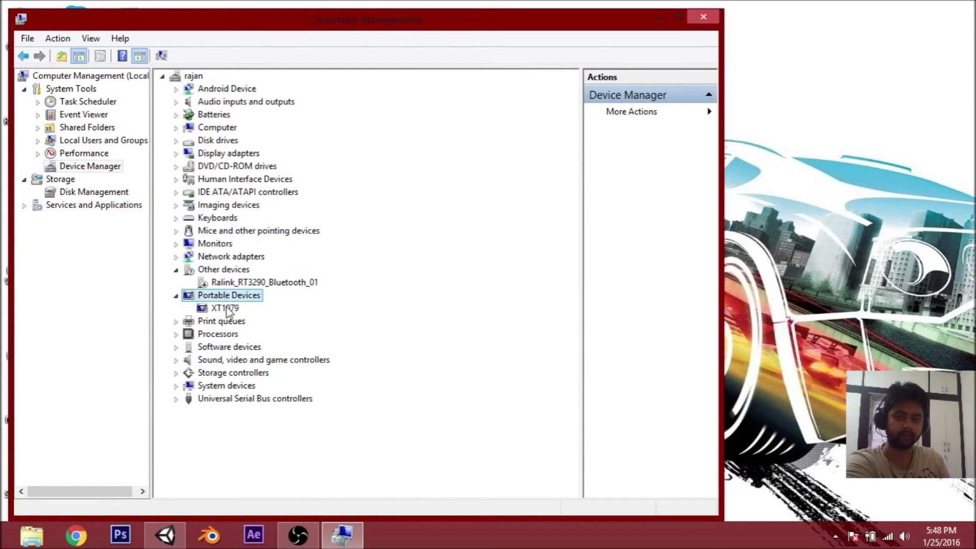
{"action": "right_click", "coordinate": [227, 307]}
{"action": "left_click", "coordinate": [269, 315]}
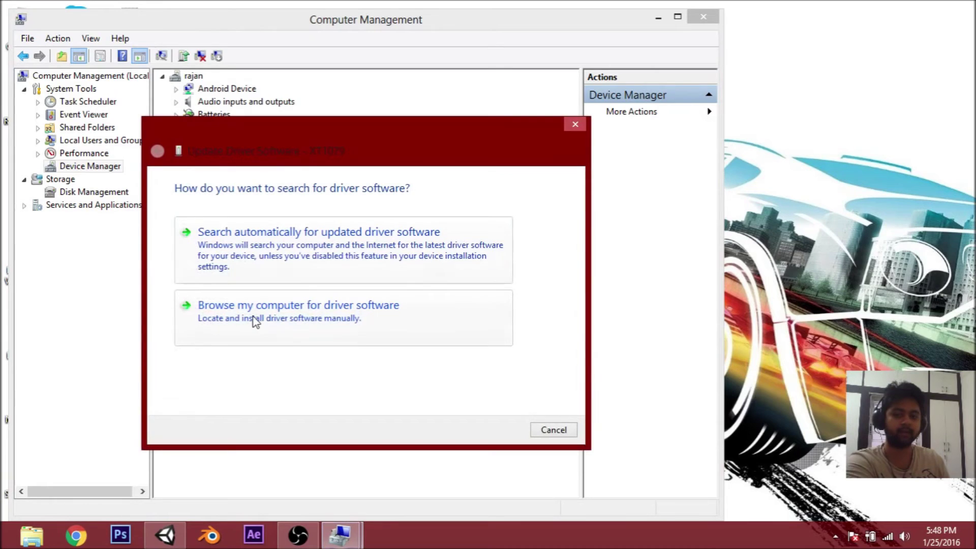
{"action": "left_click", "coordinate": [333, 316]}
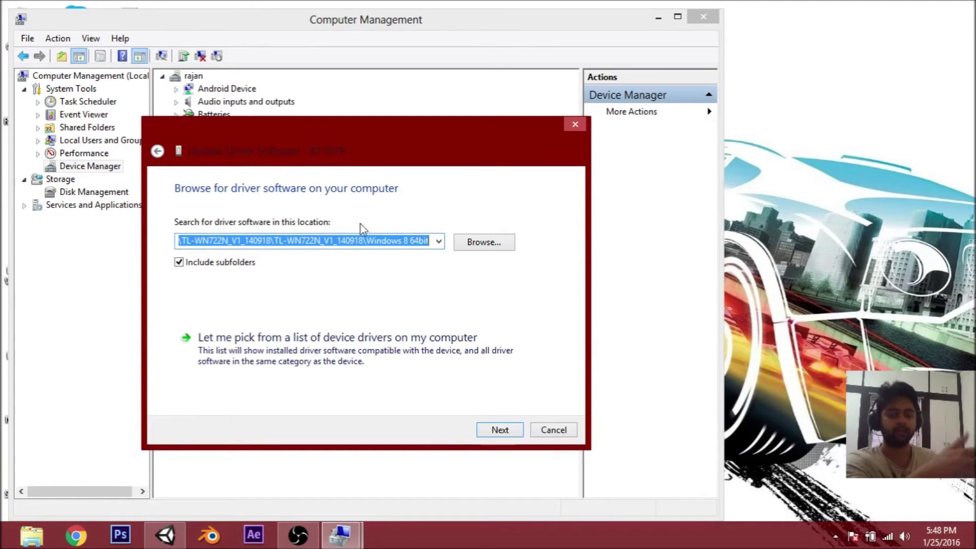
{"action": "left_click_drag", "start_coordinate": [384, 136], "coordinate": [423, 101]}
{"action": "left_click", "coordinate": [501, 210]}
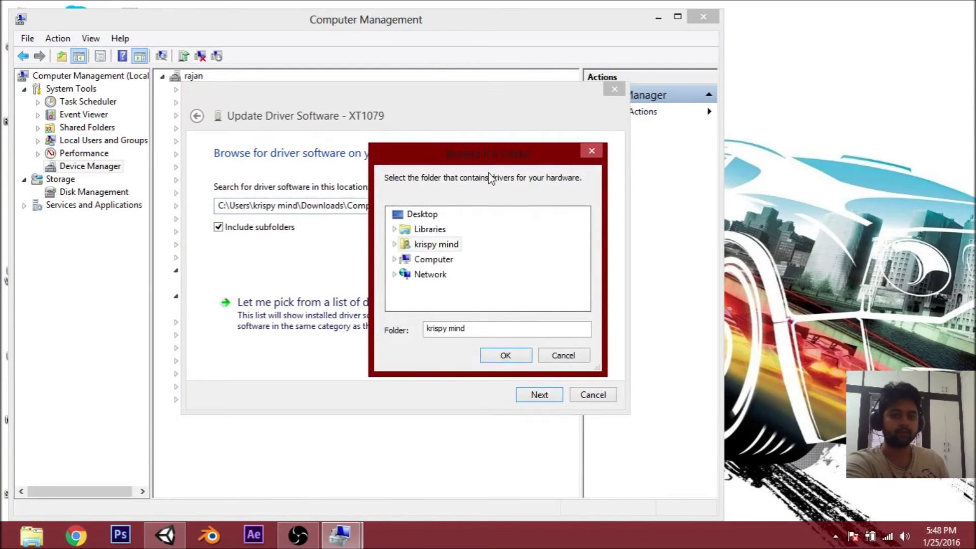
{"action": "left_click_drag", "start_coordinate": [484, 162], "coordinate": [447, 119]}
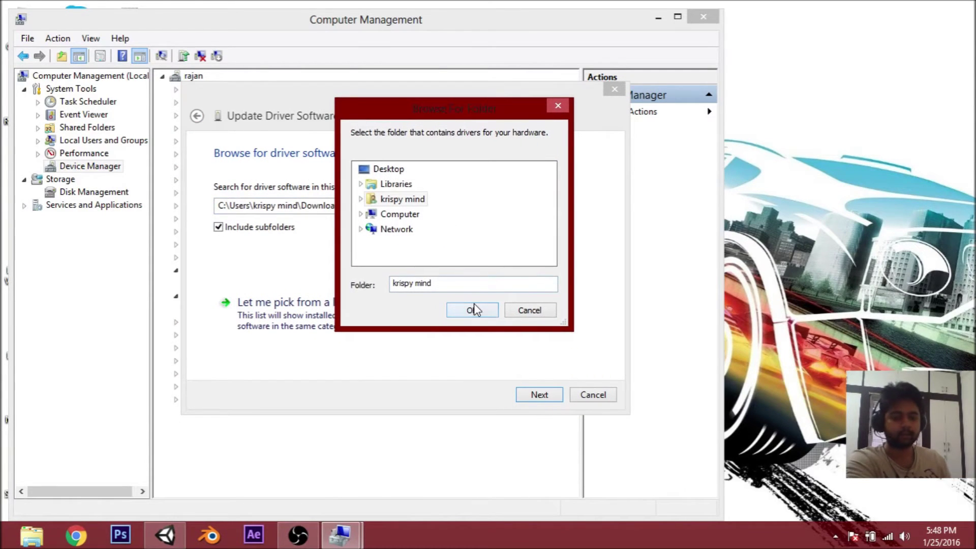
{"action": "left_click", "coordinate": [530, 311]}
{"action": "left_click", "coordinate": [592, 395]}
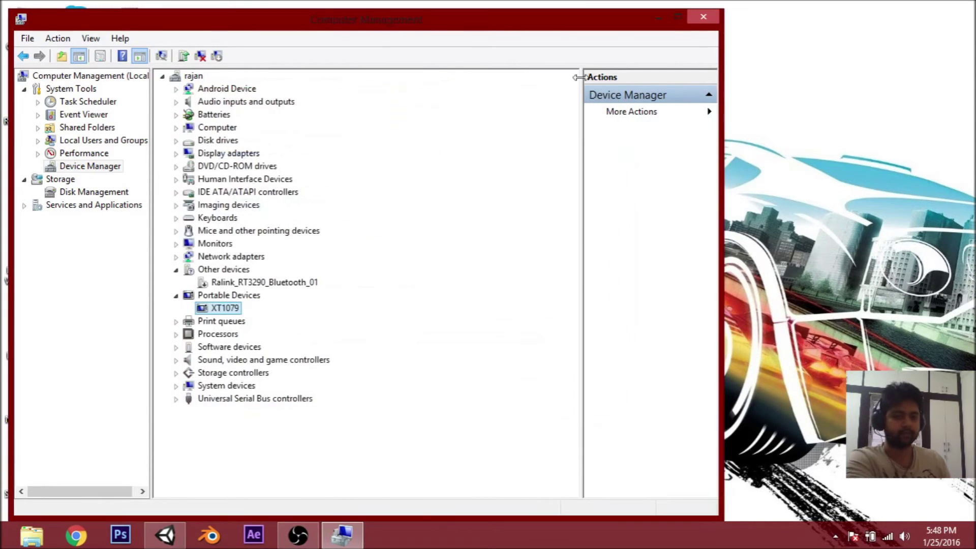
Collapse Portable Devices and Other devices, check Android Device, and close Computer Management.
{"action": "left_click", "coordinate": [176, 296]}
{"action": "left_click", "coordinate": [176, 269]}
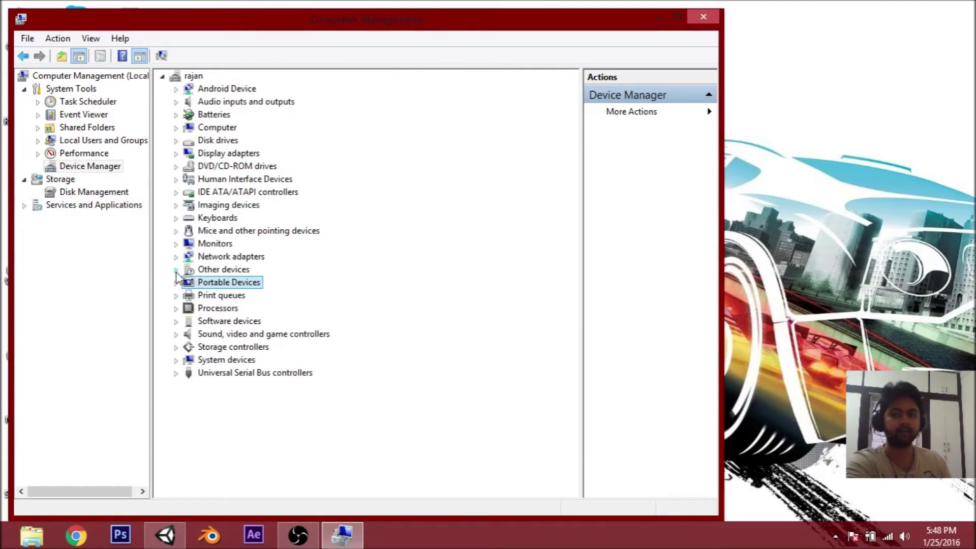
{"action": "left_click", "coordinate": [203, 92]}
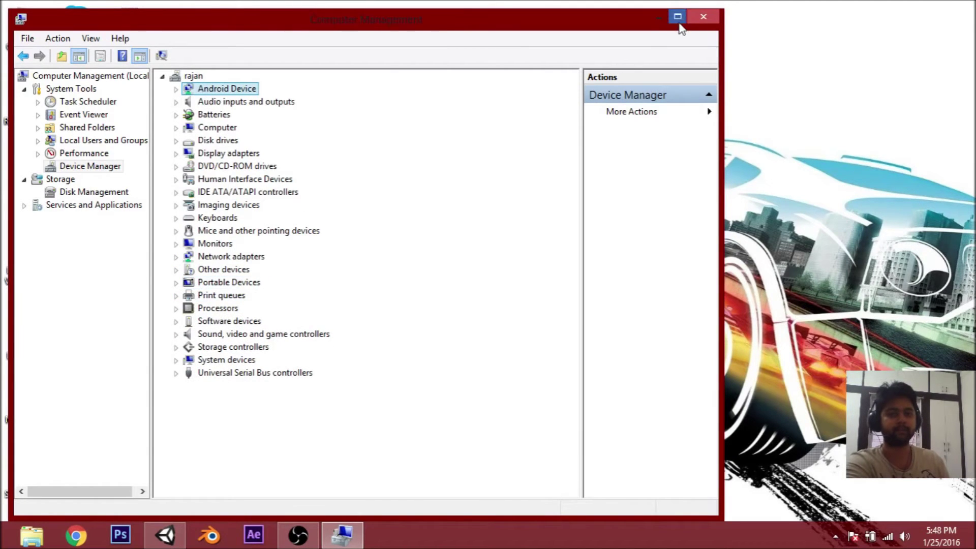
{"action": "left_click", "coordinate": [703, 19]}
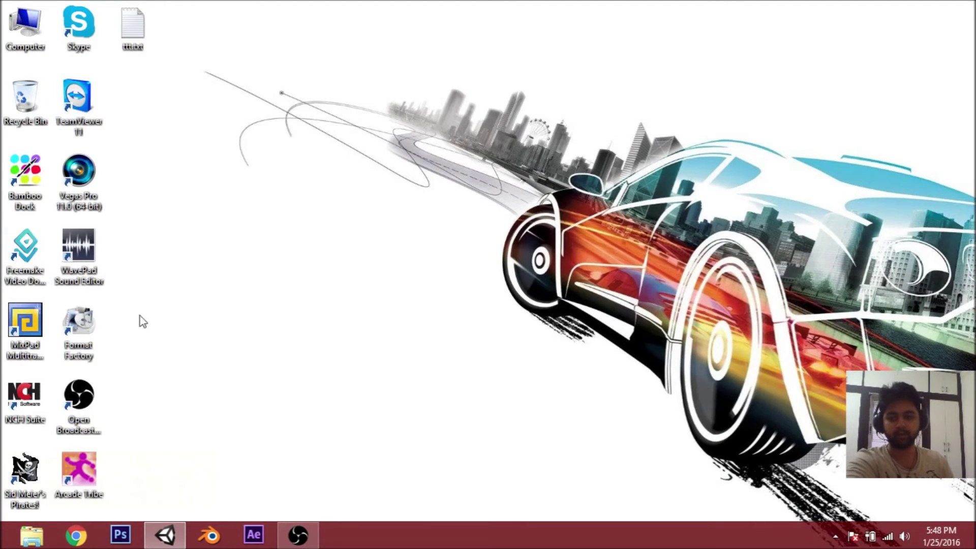
Run the game in Play mode through Unity Remote, restarting once, then stop it.
{"action": "left_click", "coordinate": [165, 535]}
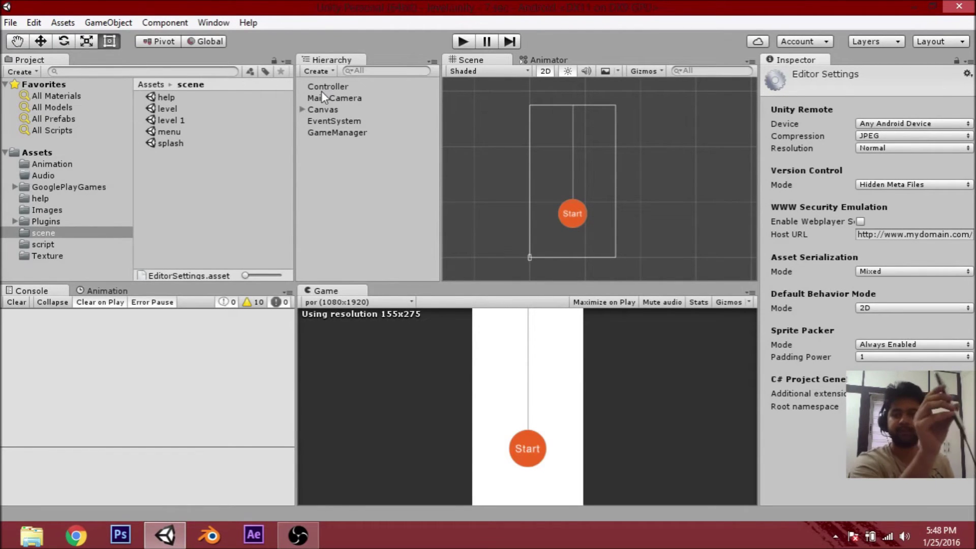
{"action": "left_click", "coordinate": [461, 41]}
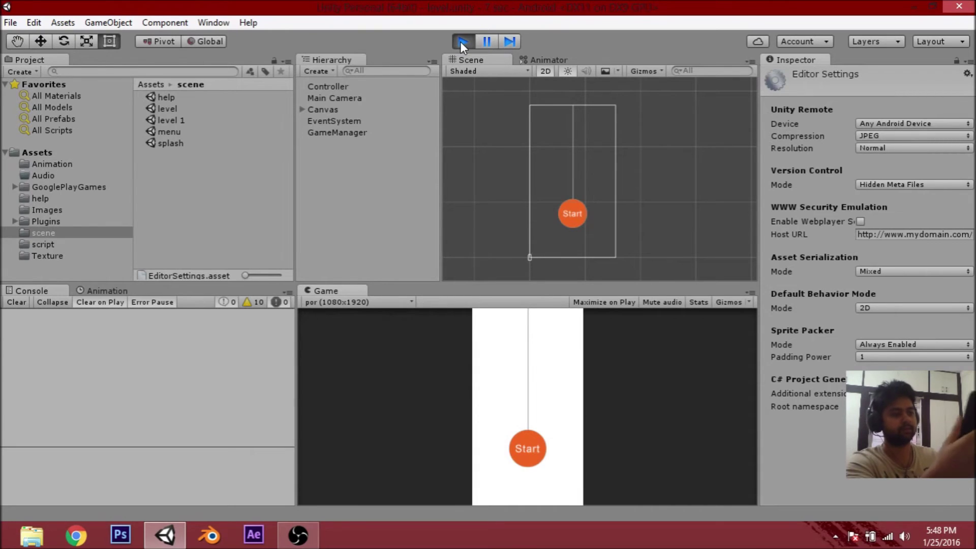
{"action": "left_click", "coordinate": [462, 38]}
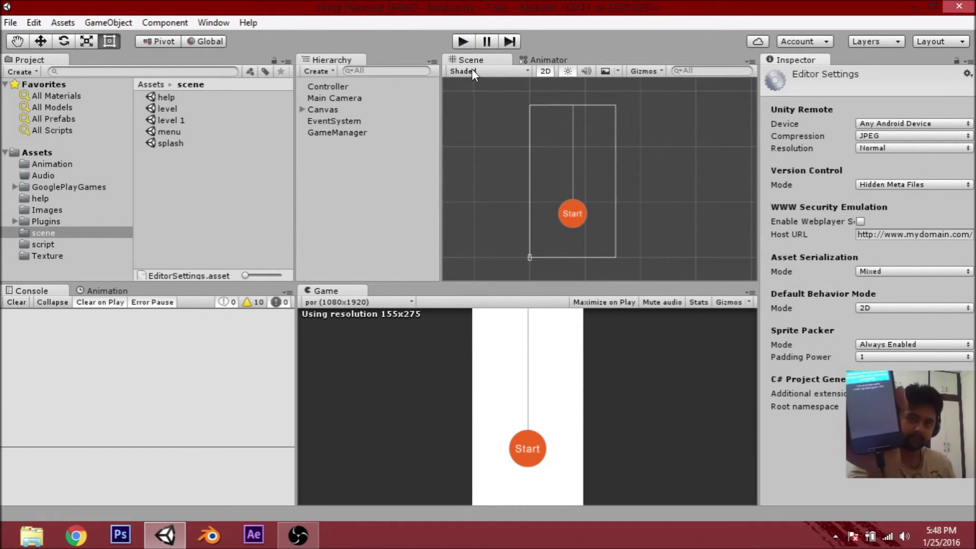
{"action": "left_click", "coordinate": [461, 41]}
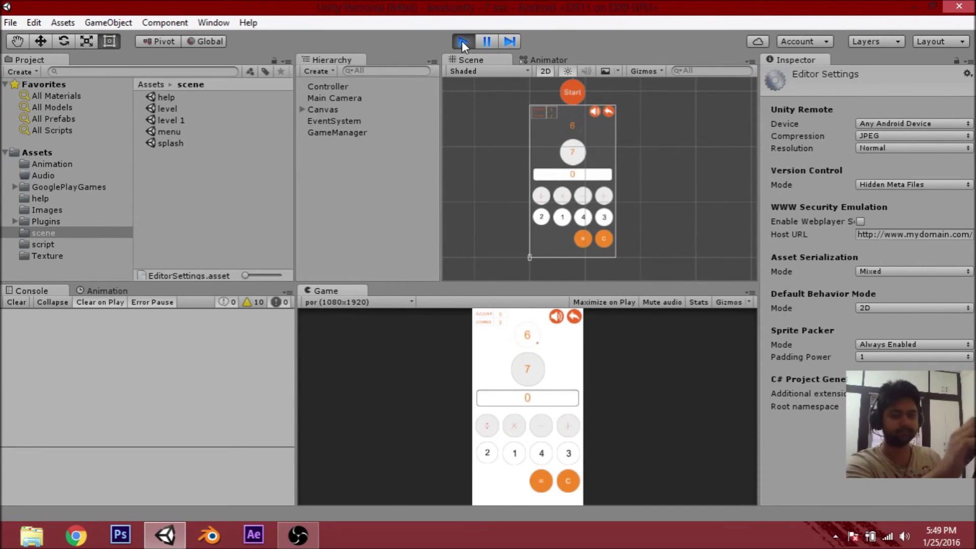
{"action": "left_click", "coordinate": [462, 41]}
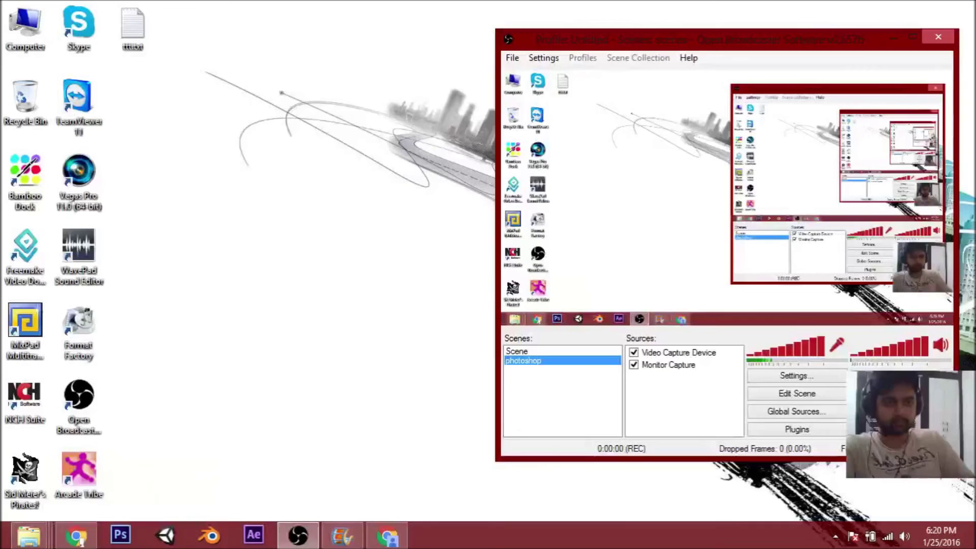